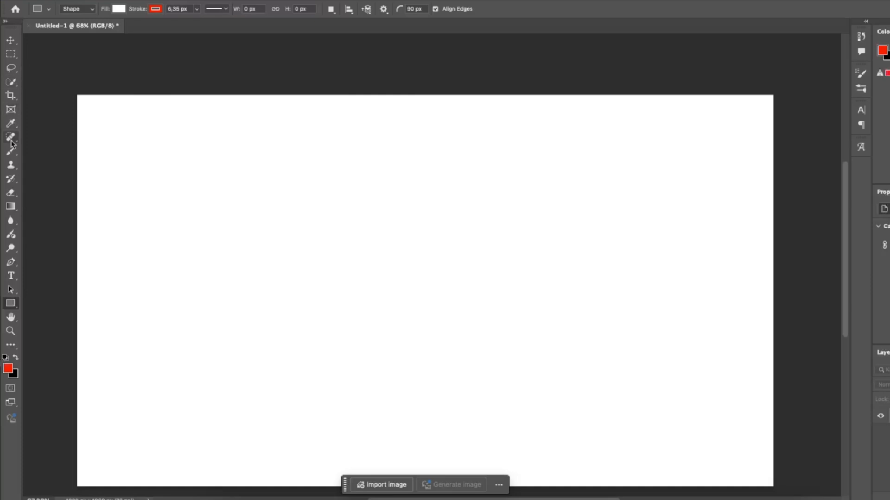
# Activate the Rectangle tool in Shape mode with a red fill and a green stroke.
pyautogui.rightClick(13, 305)
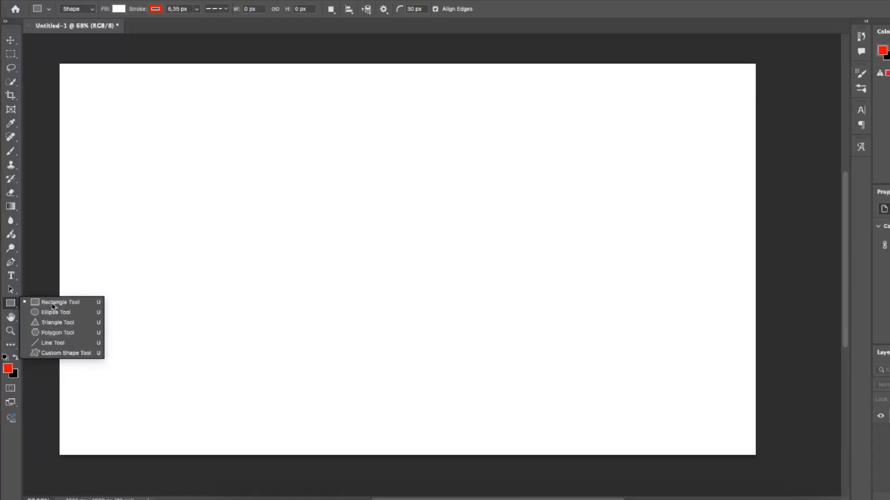
pyautogui.click(52, 306)
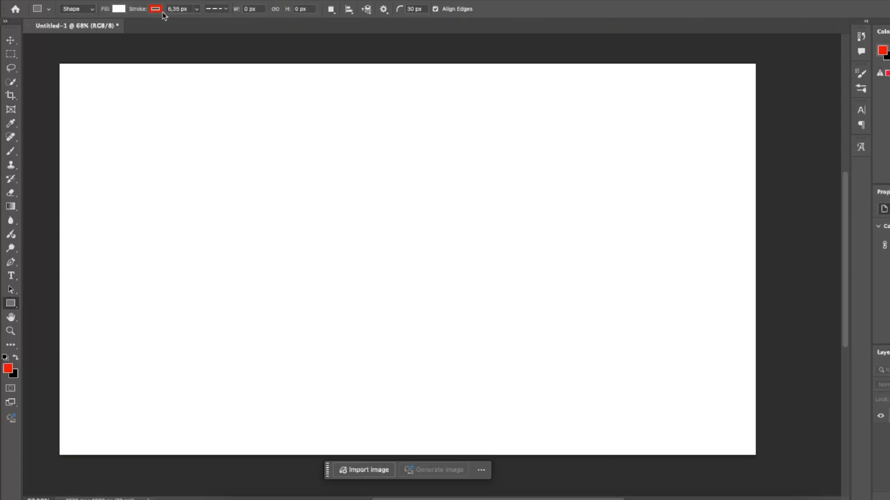
pyautogui.click(119, 9)
pyautogui.click(52, 66)
pyautogui.click(156, 9)
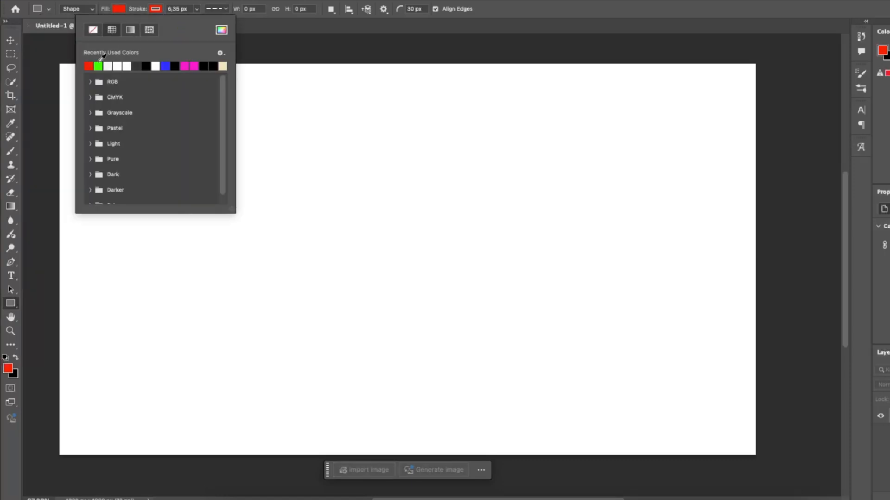
pyautogui.click(99, 65)
# Set the shape stroke width to 8 px and review the available stroke types.
pyautogui.click(179, 10)
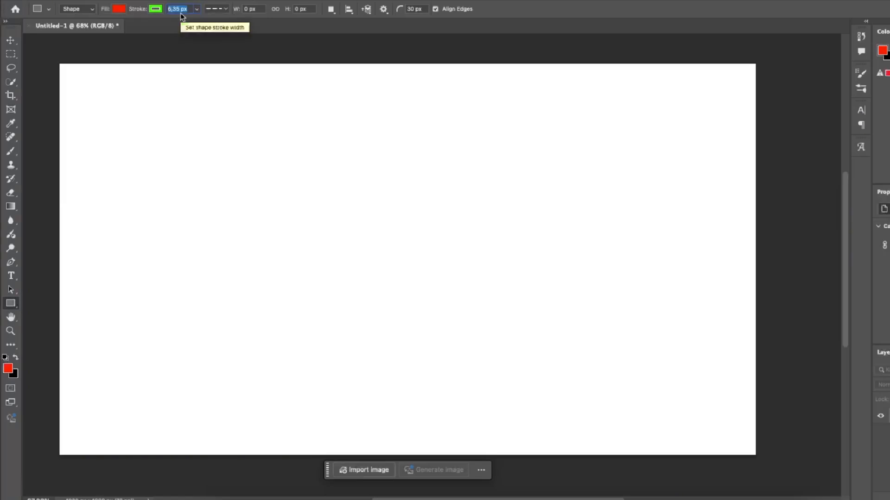
pyautogui.write('8')
pyautogui.press('Return')
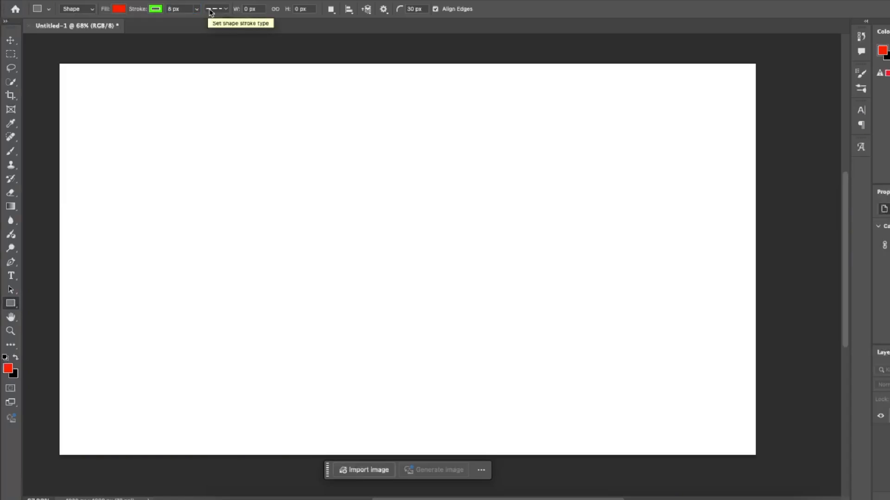
pyautogui.click(214, 10)
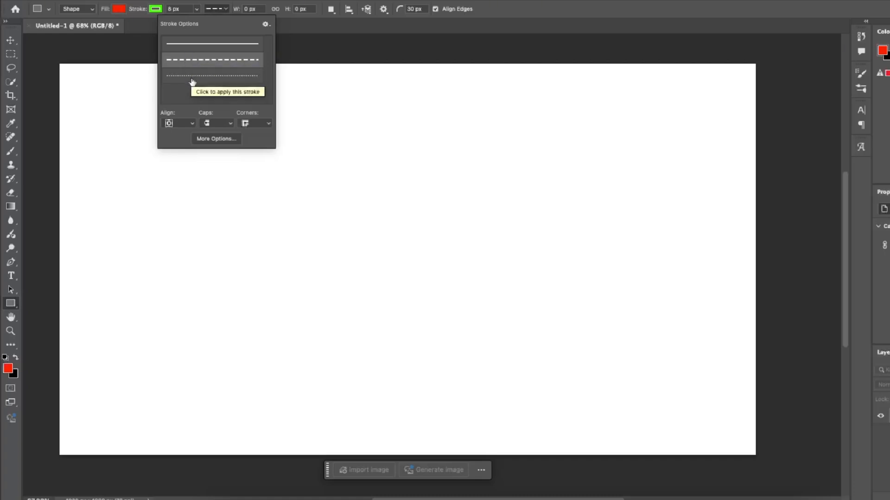
pyautogui.click(256, 10)
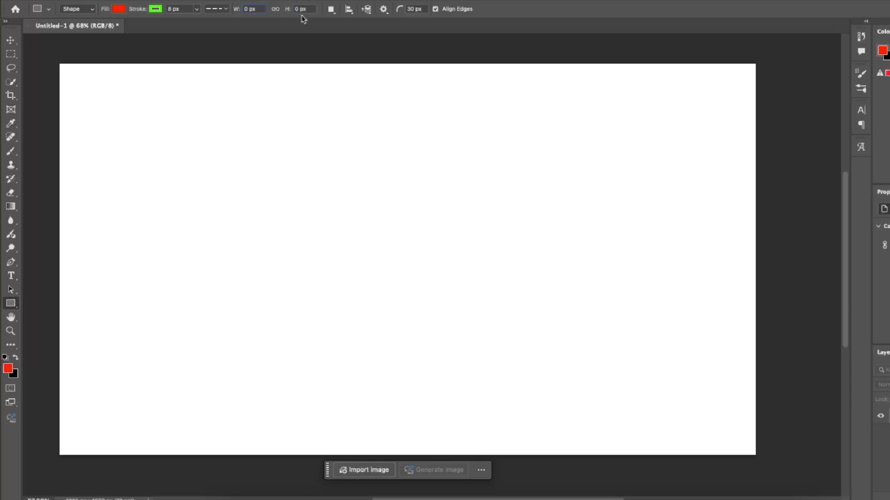
# Create a rectangle 250 px wide and 150 px high on the canvas, with unlinked, differing corner radii.
pyautogui.click(343, 207)
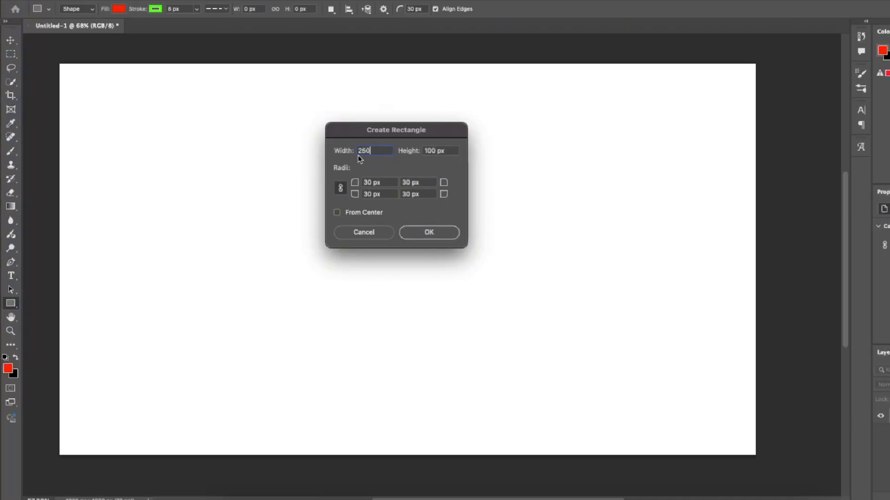
pyautogui.write('250')
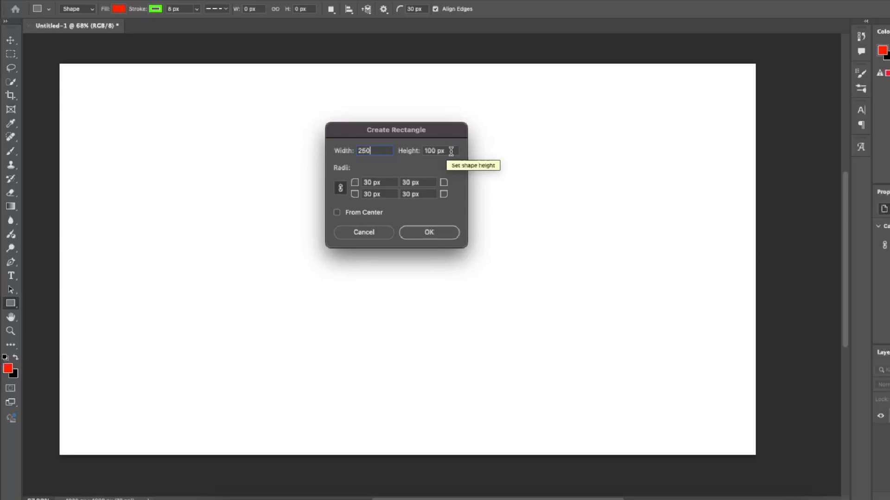
pyautogui.press('Tab')
pyautogui.write('150')
pyautogui.press('Tab')
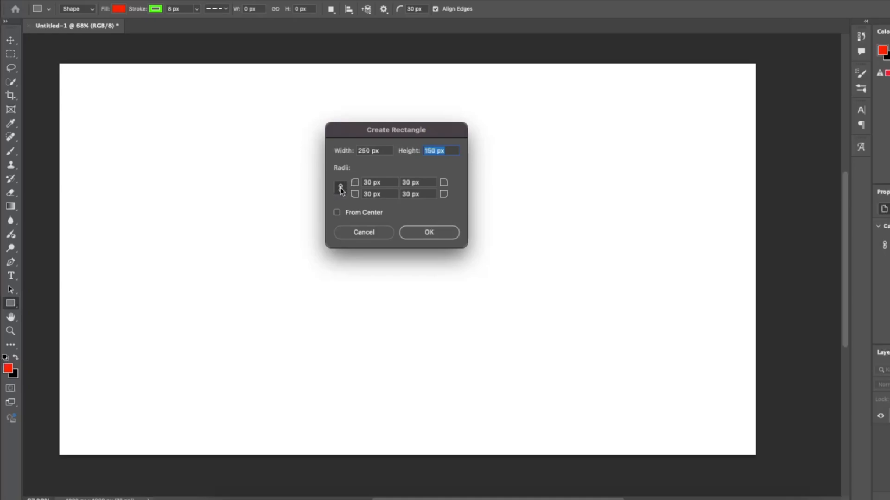
pyautogui.moveTo(358, 186); pyautogui.dragTo(343, 186)
pyautogui.click(427, 233)
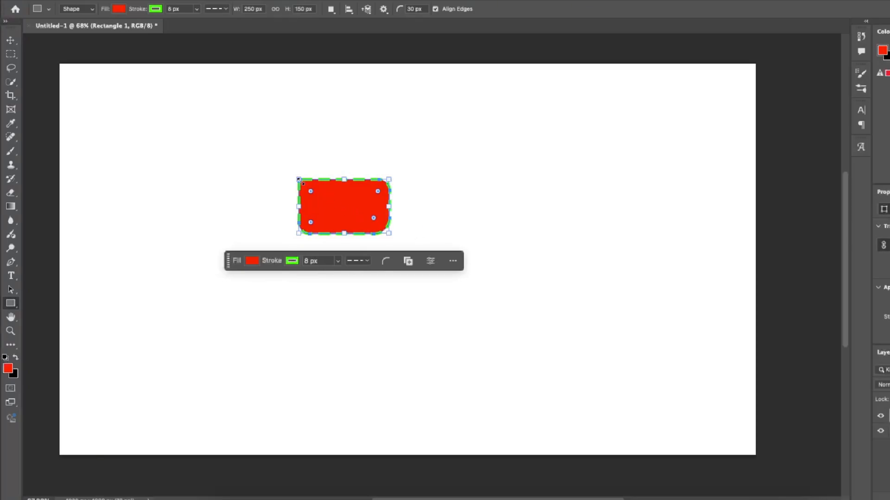
# Enlarge the rectangle from its upper-left corner to about 546 × 340 px and reduce its corner rounding to square corners.
pyautogui.scroll(3, 333, 196)
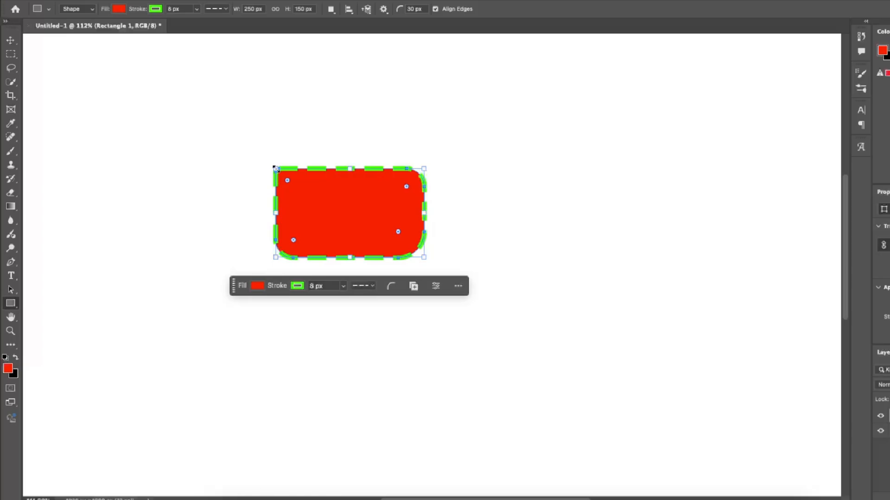
pyautogui.moveTo(274, 168); pyautogui.dragTo(99, 55)
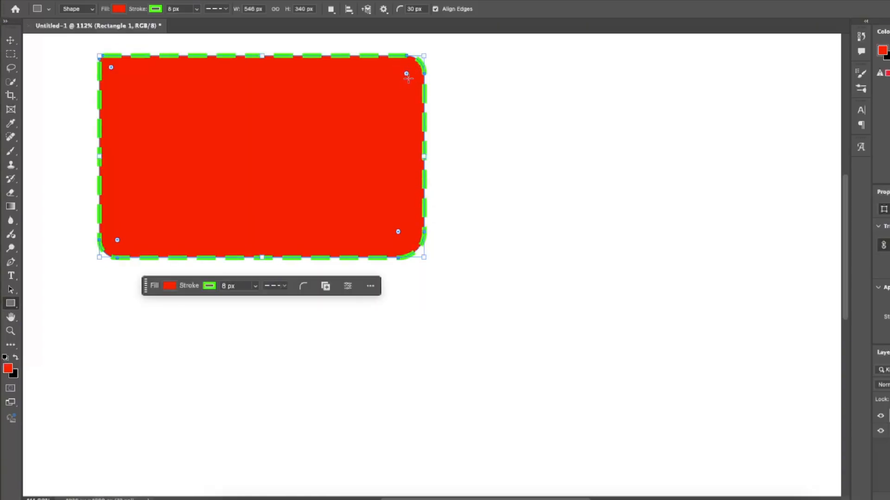
pyautogui.moveTo(406, 74); pyautogui.dragTo(435, 57)
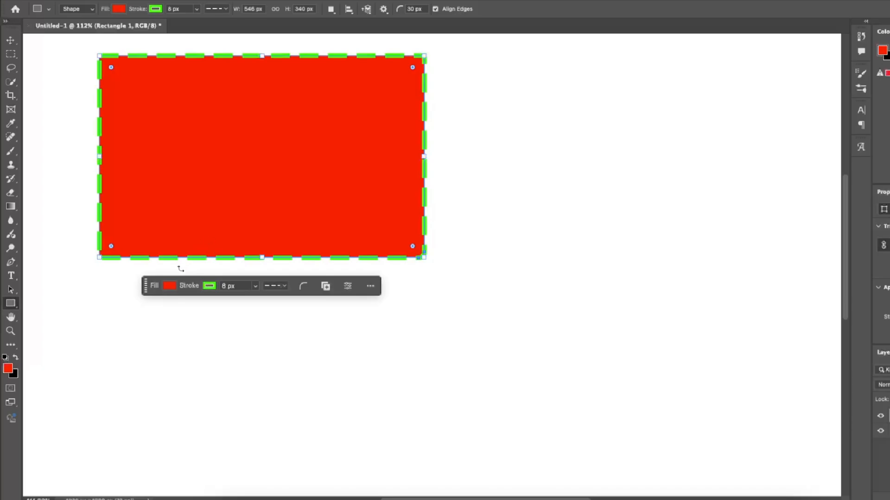
# Give the rectangle a solid blue stroke and move it down and to the right on the canvas.
pyautogui.click(210, 285)
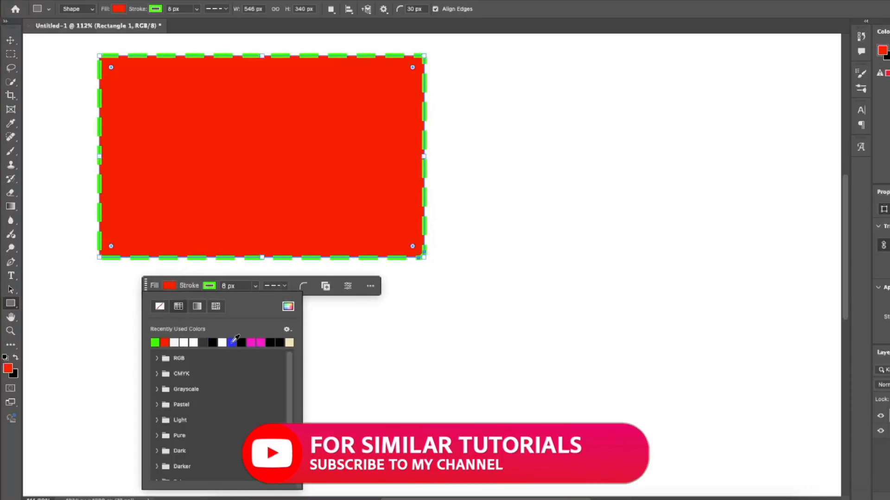
pyautogui.click(231, 342)
pyautogui.click(275, 286)
pyautogui.click(261, 318)
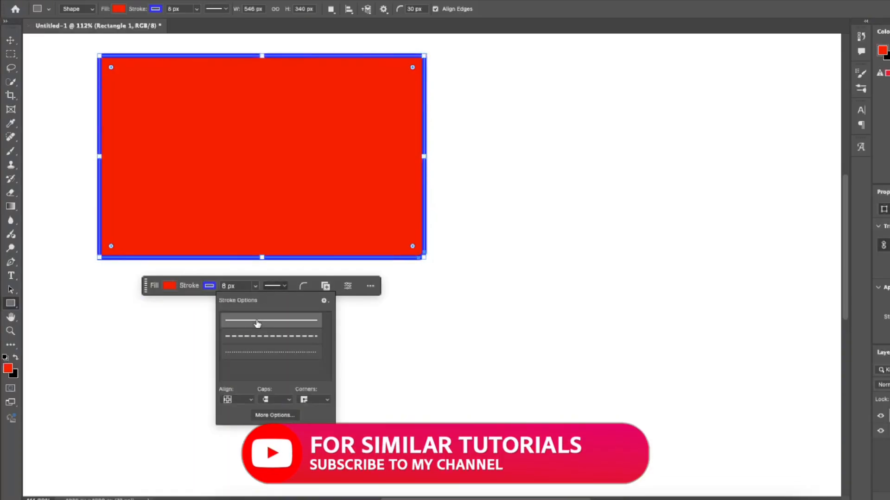
pyautogui.press('v')
pyautogui.moveTo(165, 154)
pyautogui.mouseDown()
pyautogui.moveTo(218, 206)
pyautogui.moveTo(258, 225)
pyautogui.moveTo(264, 250)
pyautogui.mouseUp()
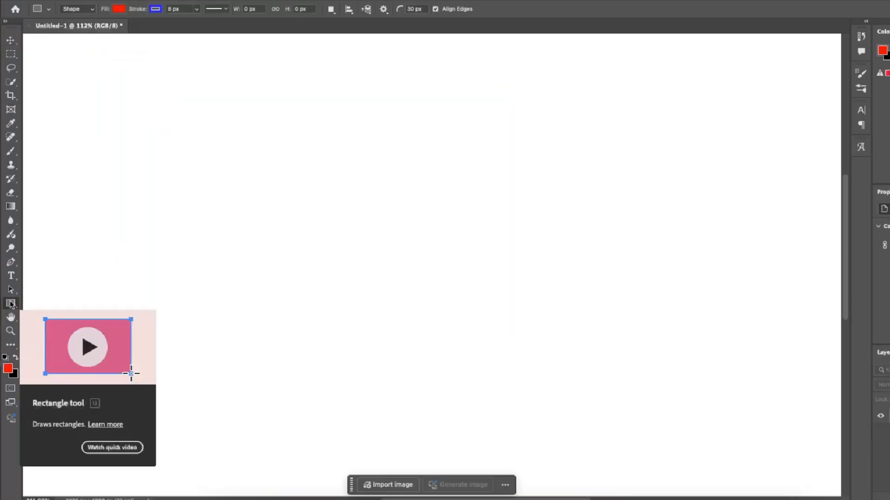
# Create a 100 × 100 px circle from its center with the Ellipse tool and draw an ellipse about 261 × 326 px beside it.
pyautogui.rightClick(10, 303)
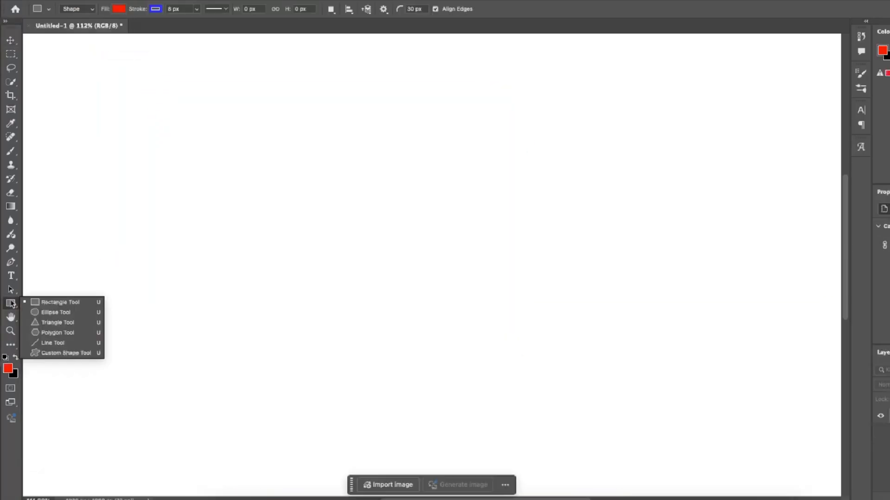
pyautogui.click(56, 313)
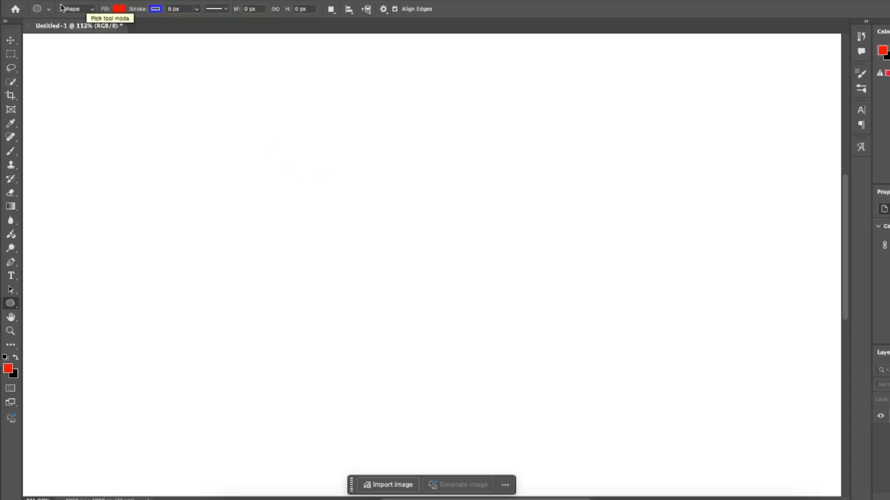
pyautogui.click(320, 225)
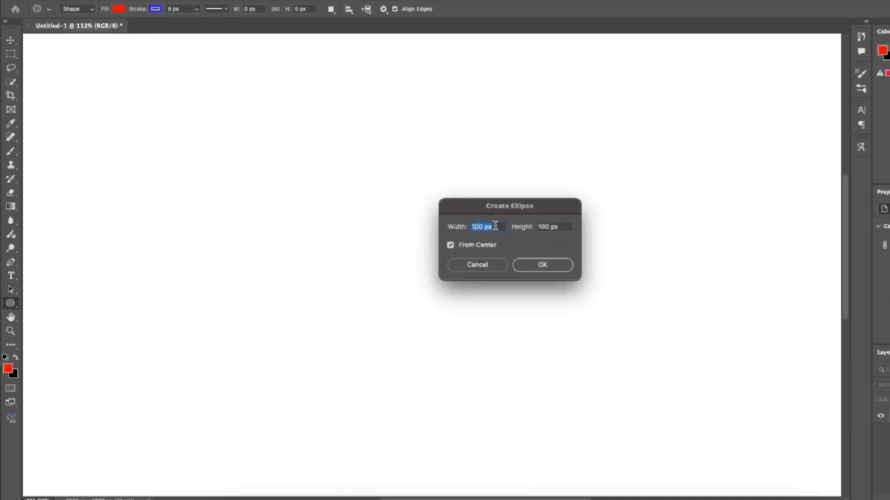
pyautogui.click(545, 267)
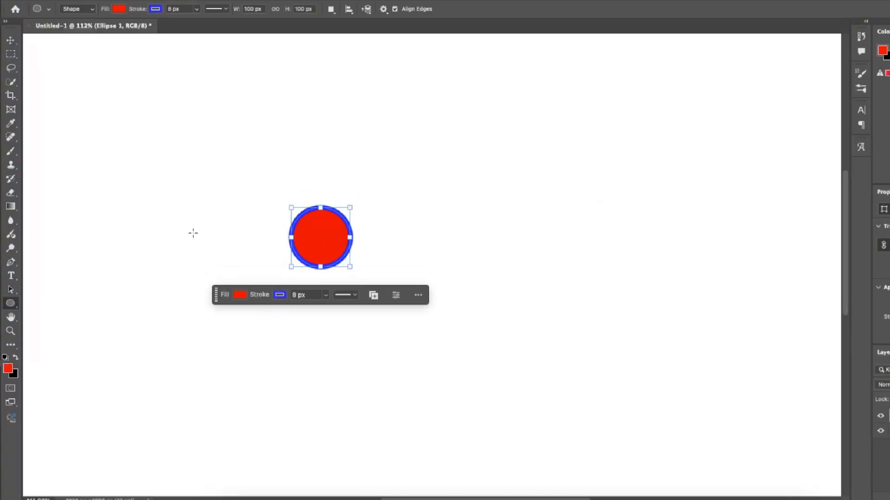
pyautogui.moveTo(184, 227); pyautogui.dragTo(261, 129)
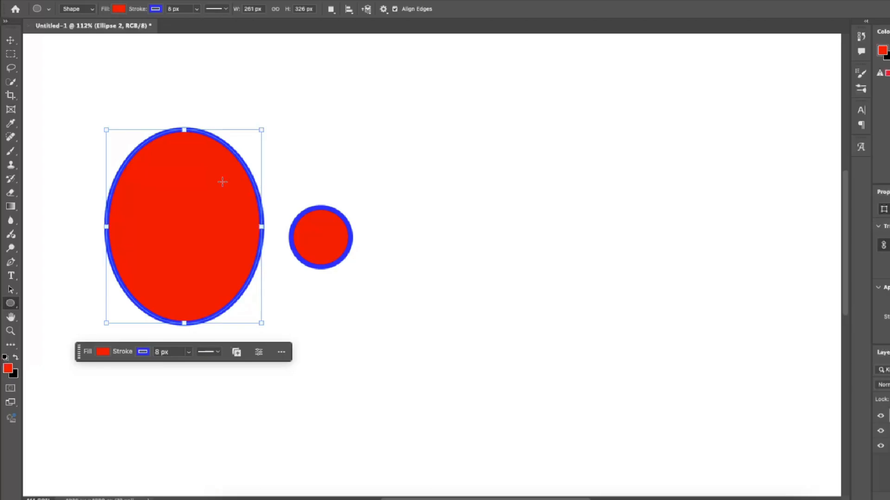
pyautogui.click(413, 133)
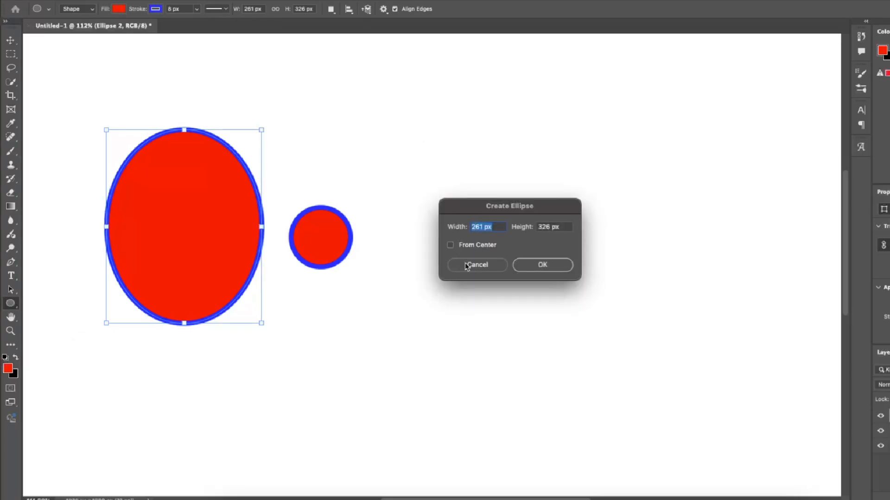
pyautogui.press('Escape')
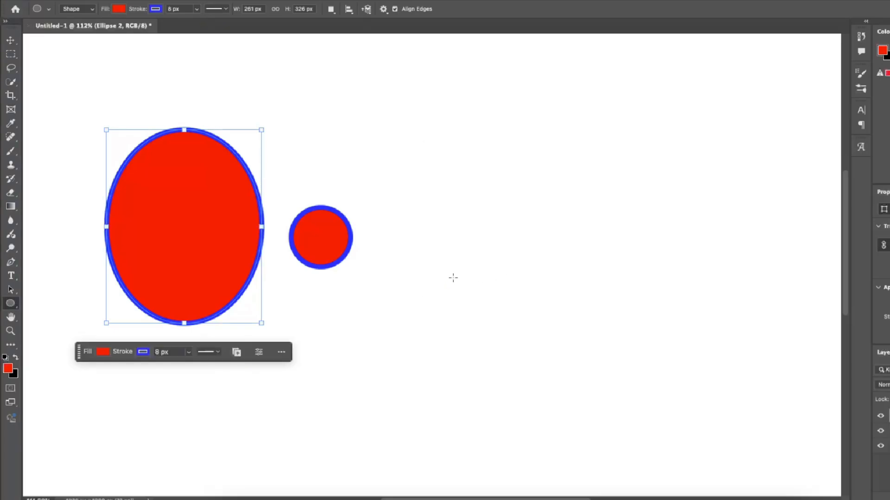
pyautogui.click(453, 278)
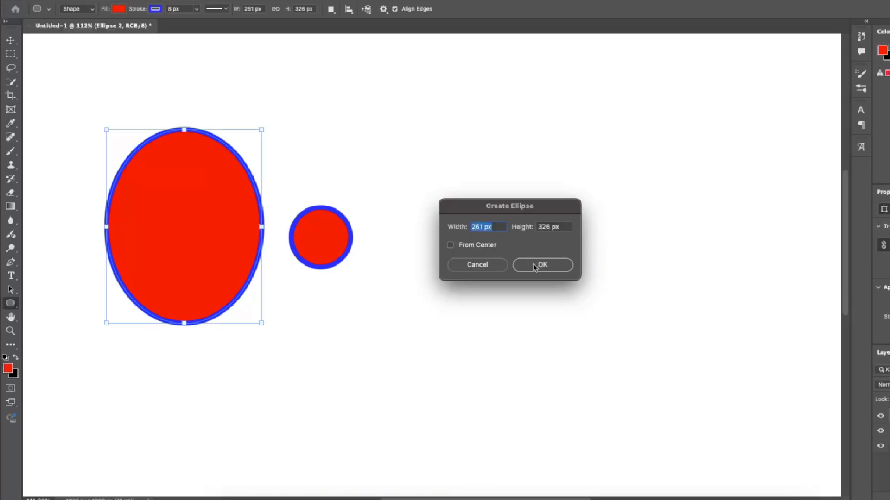
pyautogui.click(535, 267)
pyautogui.hotkey('ctrl', 'z')
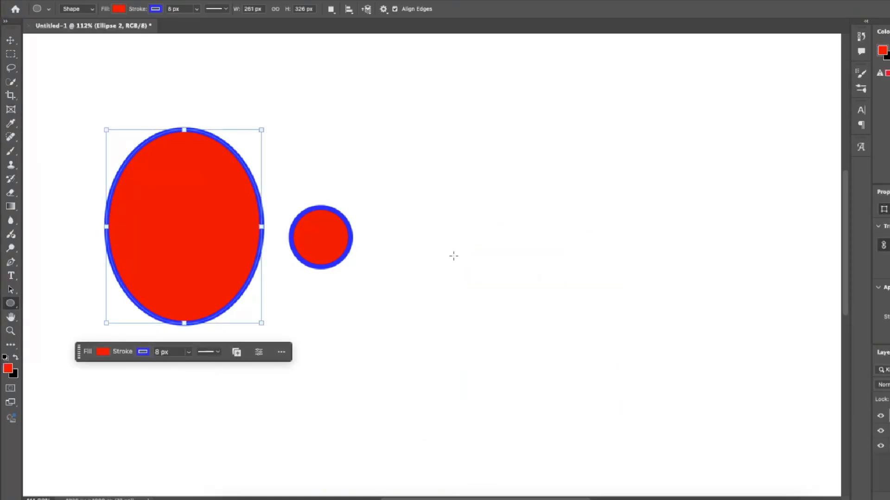
# Draw another large ellipse freehand in the empty area to the right of the small circle.
pyautogui.moveTo(434, 278)
pyautogui.mouseDown()
pyautogui.moveTo(579, 125)
pyautogui.moveTo(649, 71)
pyautogui.mouseUp()
# Start a new triangle on the cleared canvas with the Triangle tool and turn off its Equilateral option.
pyautogui.rightClick(11, 304)
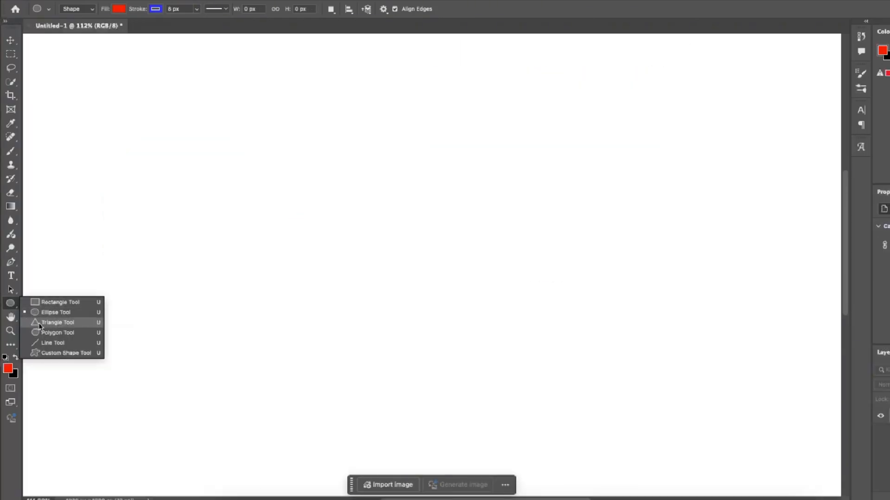
pyautogui.click(56, 323)
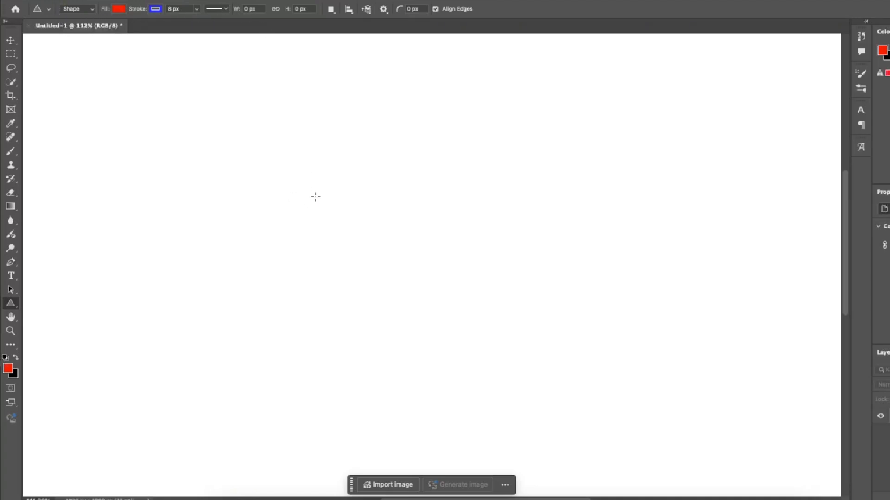
pyautogui.click(293, 204)
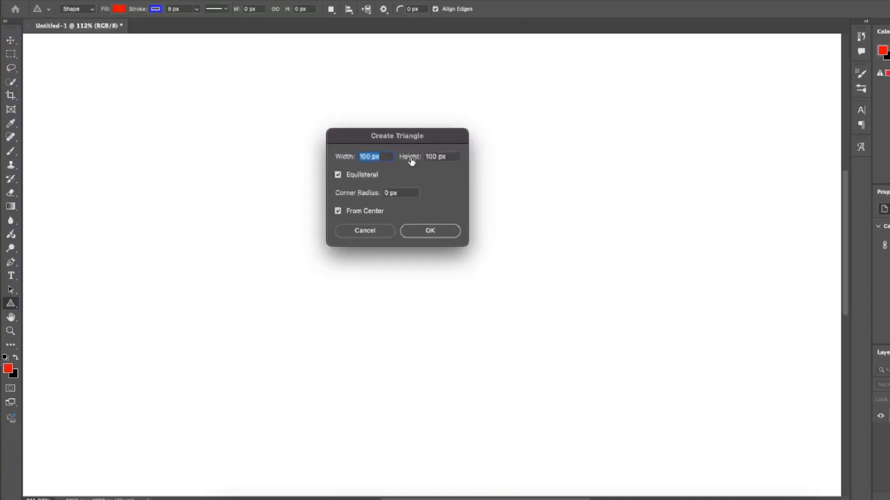
pyautogui.click(338, 174)
pyautogui.press('Return')
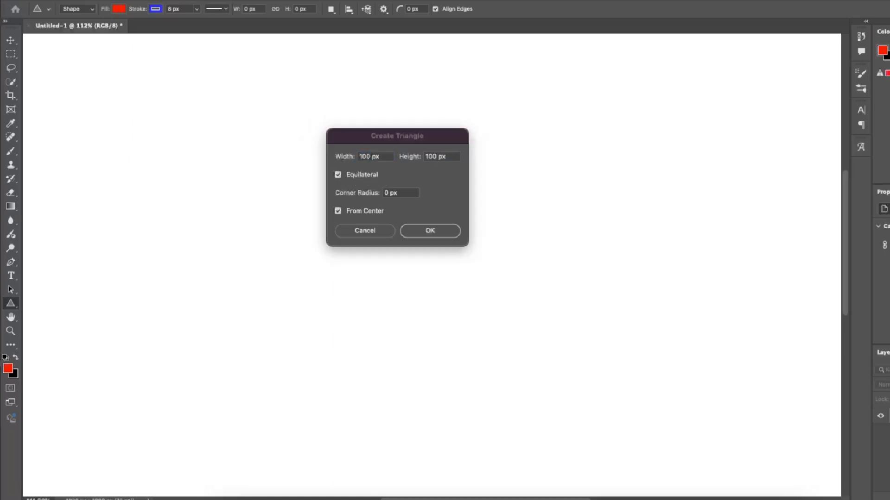
pyautogui.doubleClick(387, 192)
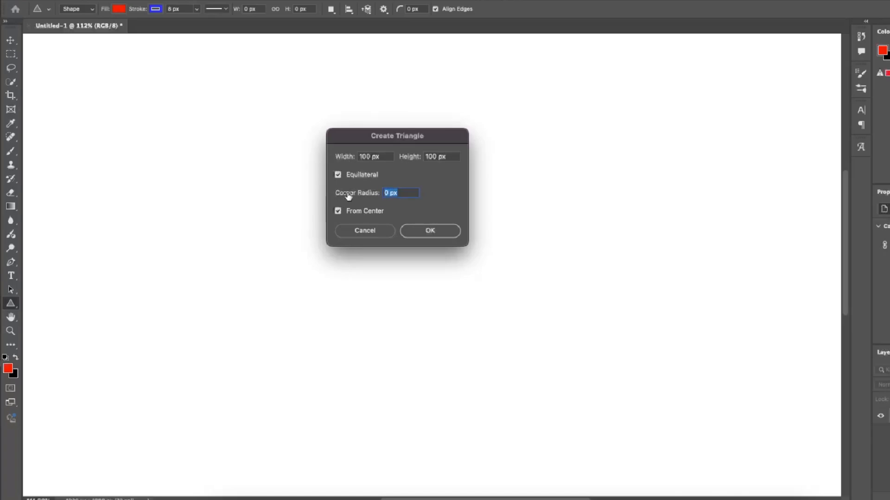
pyautogui.moveTo(375, 197); pyautogui.dragTo(381, 195)
pyautogui.press('Tab')
# Set the triangle's width to 200 px, height to 600 px and corner radius to 50 px, and create it.
pyautogui.write('2')
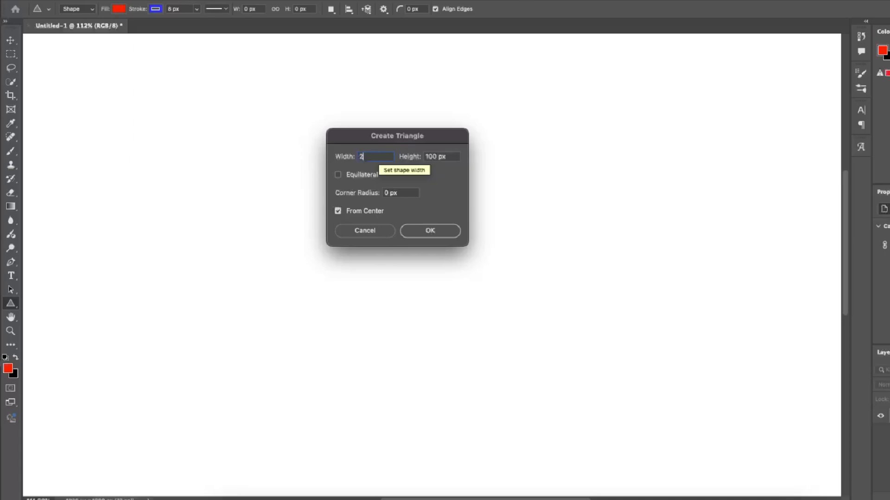
pyautogui.write('00')
pyautogui.press('Tab')
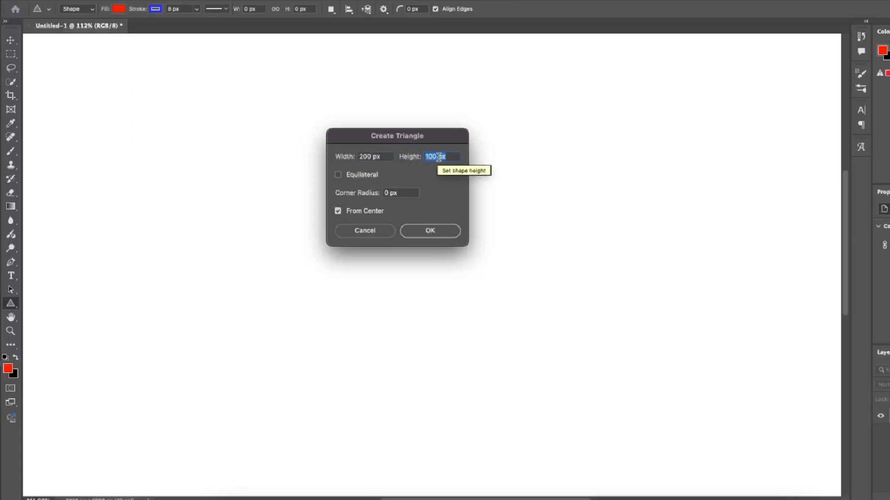
pyautogui.write('600')
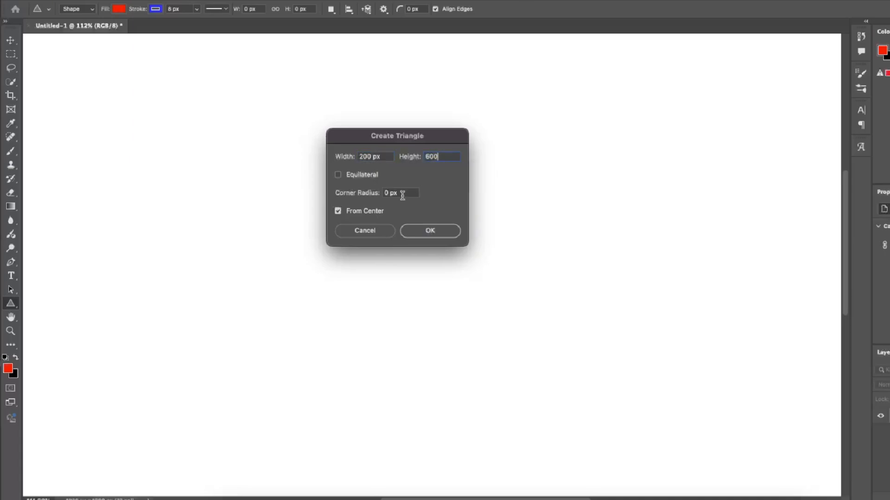
pyautogui.click(413, 193)
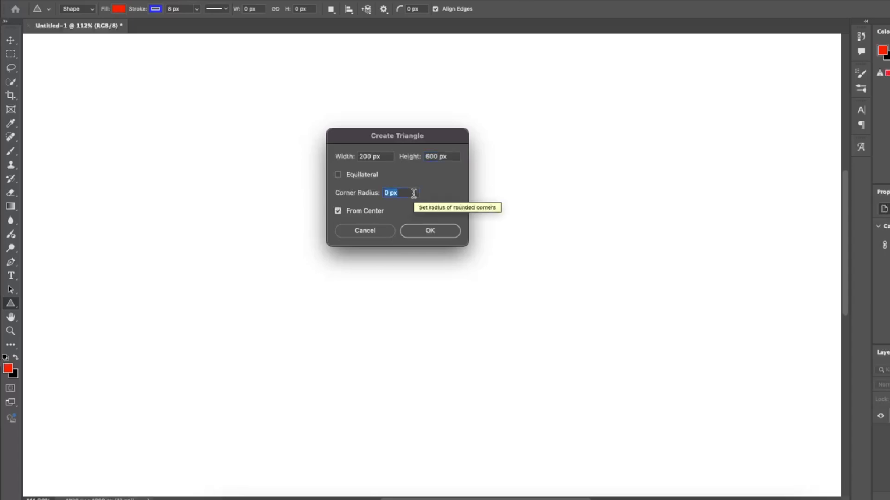
pyautogui.write('50')
pyautogui.press('Return')
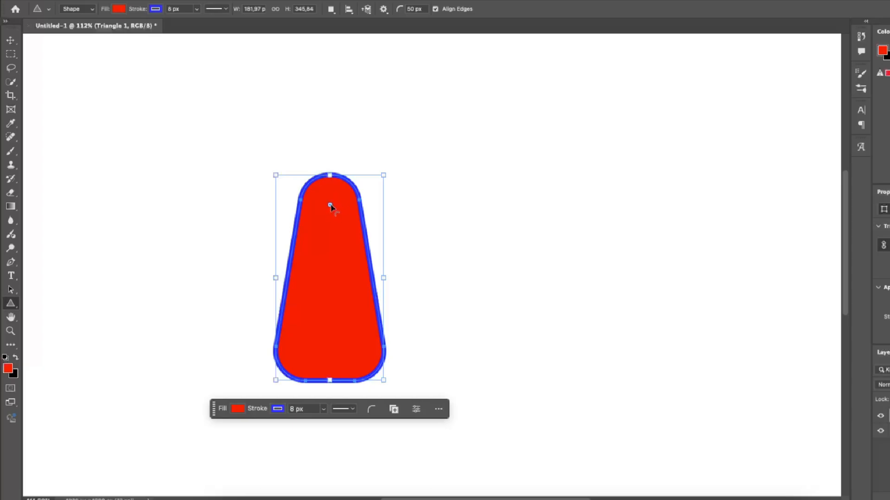
# Reduce the triangle's corner rounding until its corners are sharp and resize it to about 190 × 170 px.
pyautogui.moveTo(330, 207); pyautogui.dragTo(330, 36)
pyautogui.moveTo(270, 385); pyautogui.dragTo(275, 133)
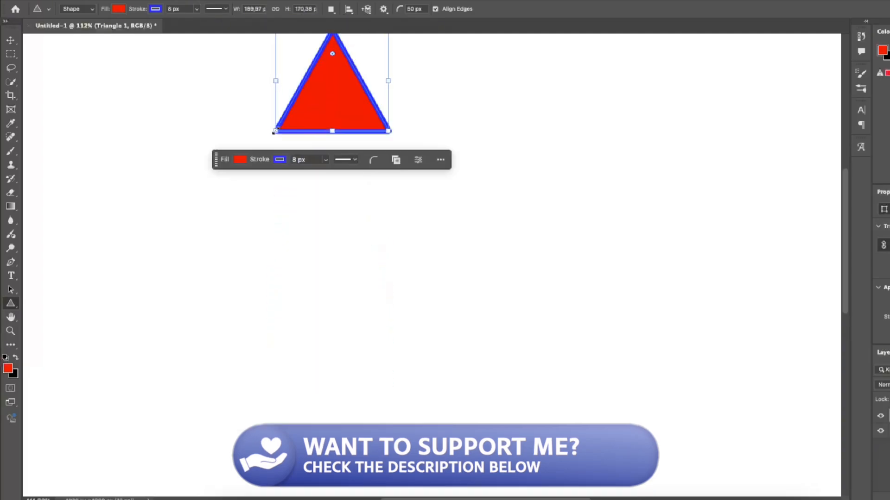
pyautogui.scroll(1, 335, 95)
# Delete the triangle and create a symmetric five-sided polygon with a 200 px width setting using the Polygon tool.
pyautogui.press('Delete')
pyautogui.rightClick(11, 304)
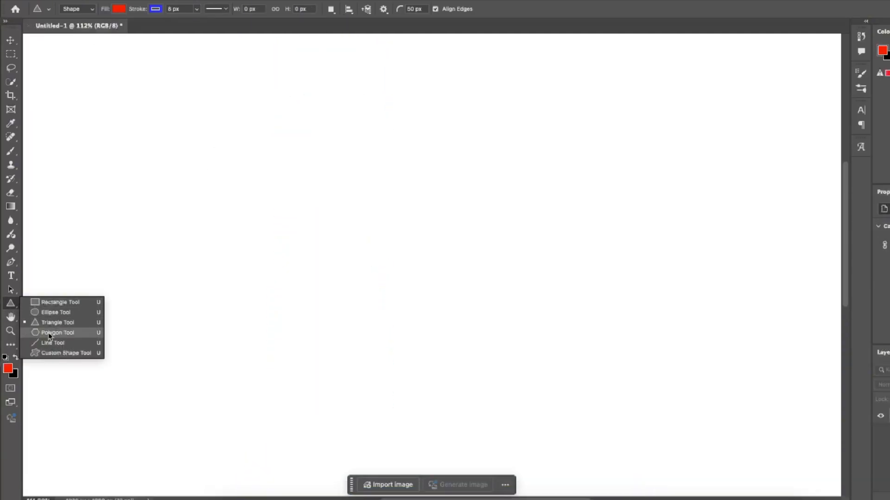
pyautogui.click(50, 333)
pyautogui.click(378, 185)
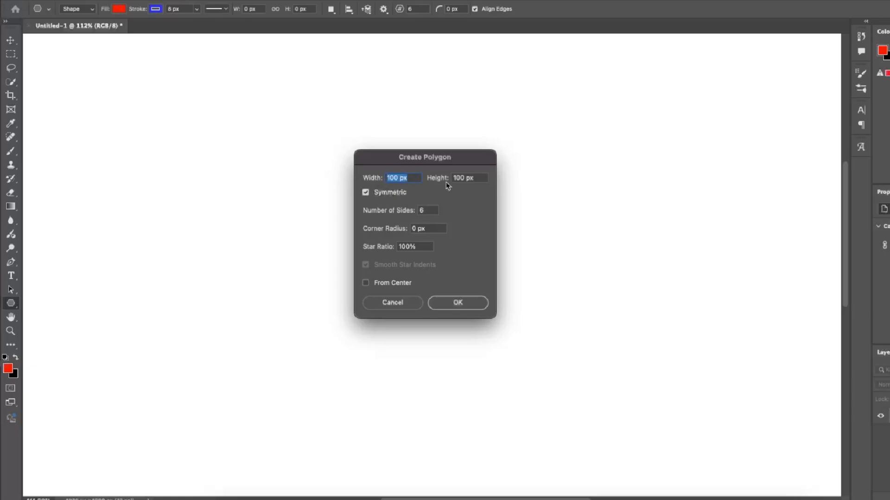
pyautogui.write('200')
pyautogui.press('Tab')
pyautogui.doubleClick(427, 211)
pyautogui.write('5')
pyautogui.click(446, 302)
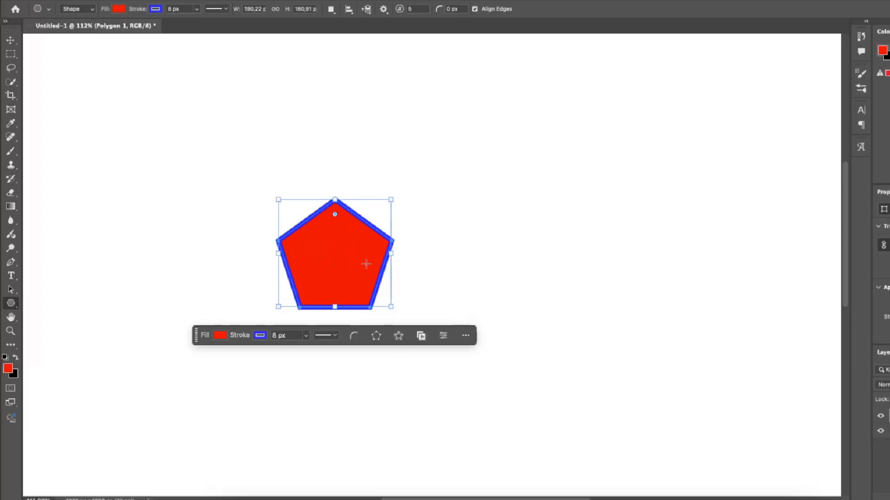
# Start another polygon beside the pentagon with Symmetric turned off, a width of 150 px and a height of 400 px.
pyautogui.click(470, 176)
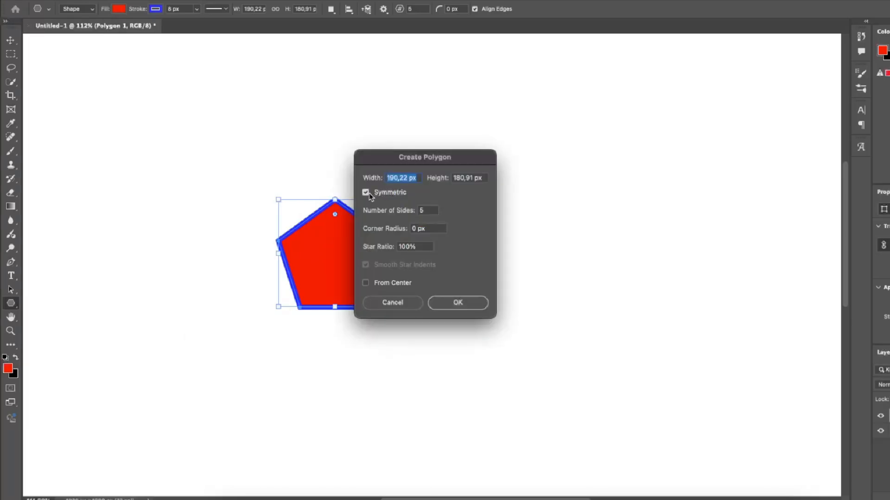
pyautogui.click(365, 193)
pyautogui.write('15')
pyautogui.write('0')
pyautogui.press('Tab')
pyautogui.write('400')
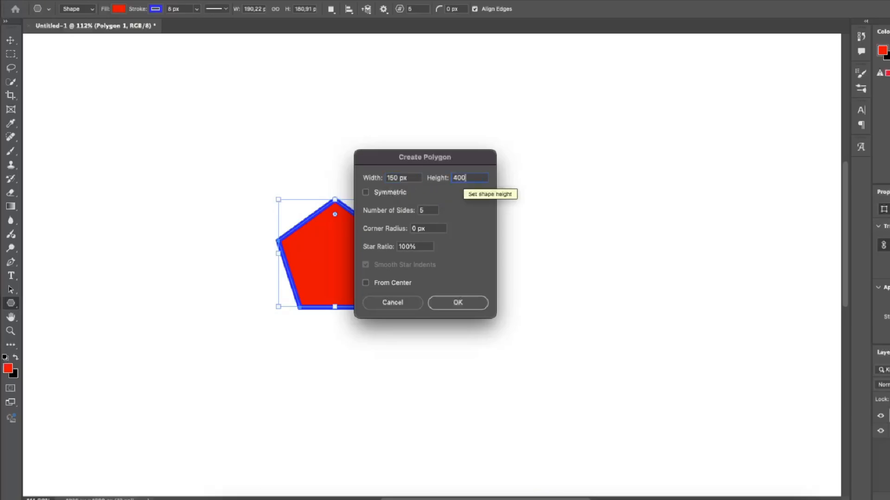
# Give the new polygon 7 sides, a 20 px corner radius and a 20% star ratio, and create it.
pyautogui.doubleClick(426, 212)
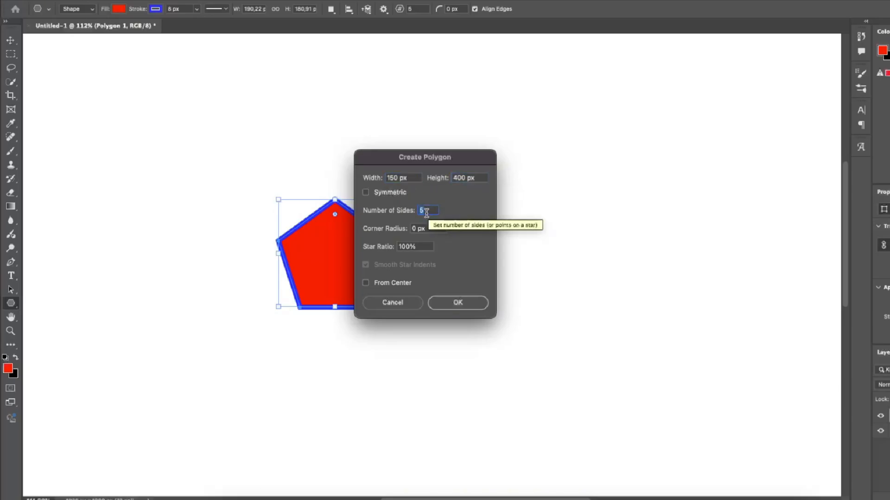
pyautogui.write('7')
pyautogui.press('Tab')
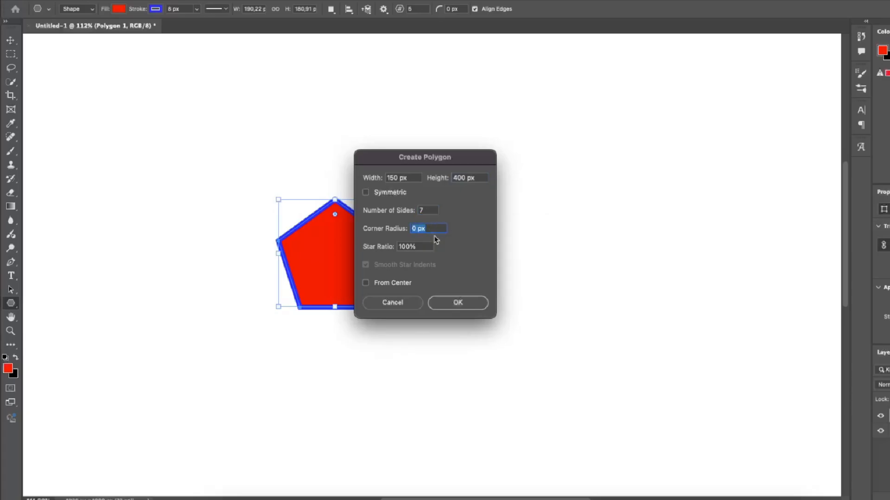
pyautogui.write('20')
pyautogui.press('Tab')
pyautogui.write('2')
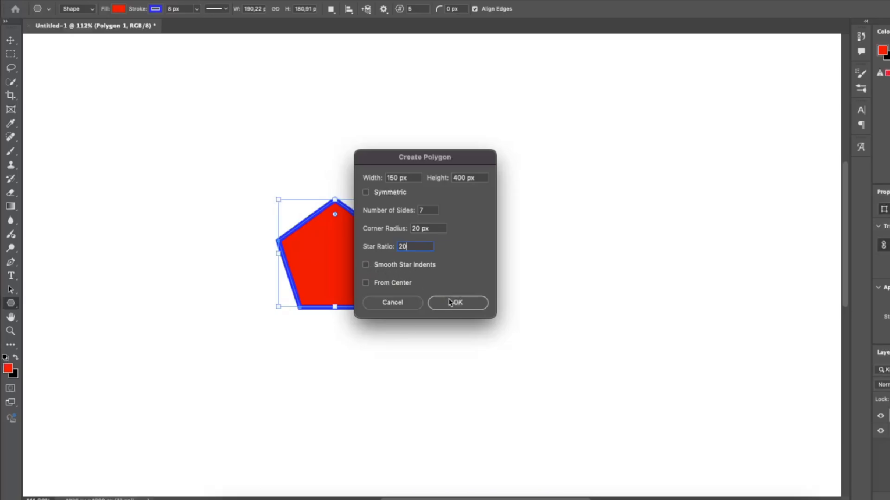
pyautogui.click(453, 303)
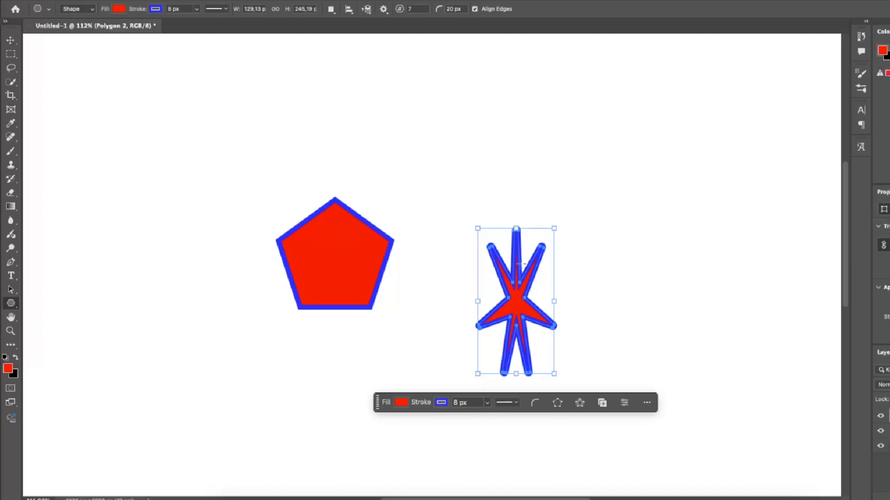
# Create one more seven-pointed star polygon in the empty area on the other side of the pentagon.
pyautogui.click(184, 202)
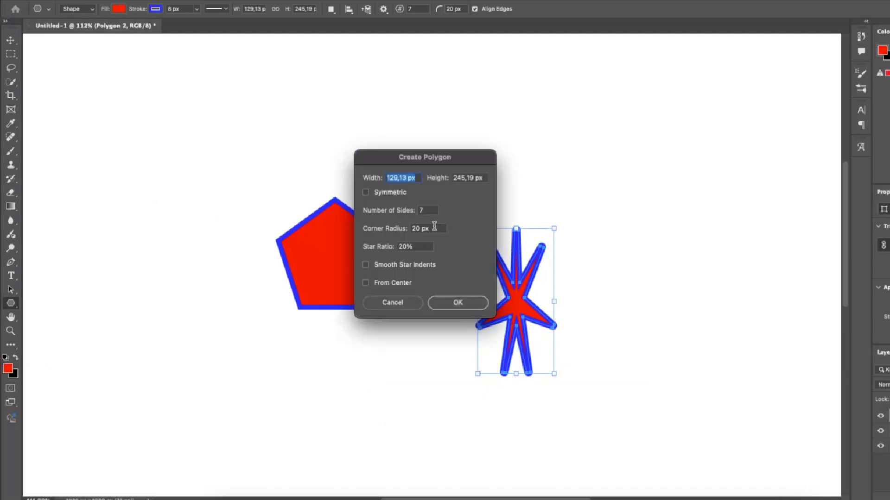
pyautogui.click(454, 302)
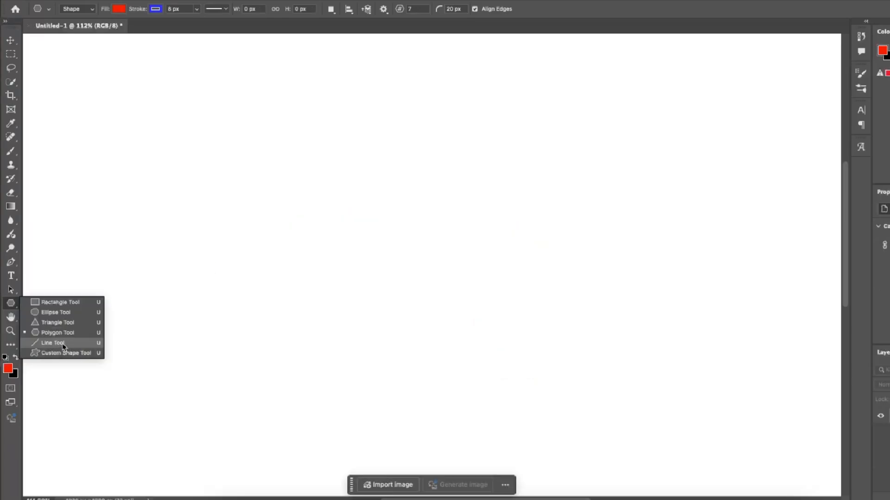
# Draw a nearly horizontal line about 613 px long with the Line tool and apply the dashed and dotted stroke styles to it.
pyautogui.click(53, 342)
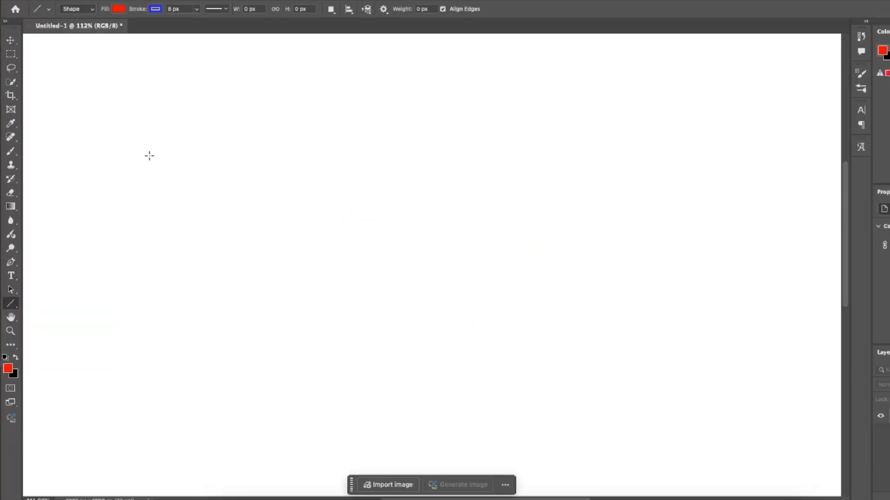
pyautogui.moveTo(137, 168); pyautogui.dragTo(504, 171)
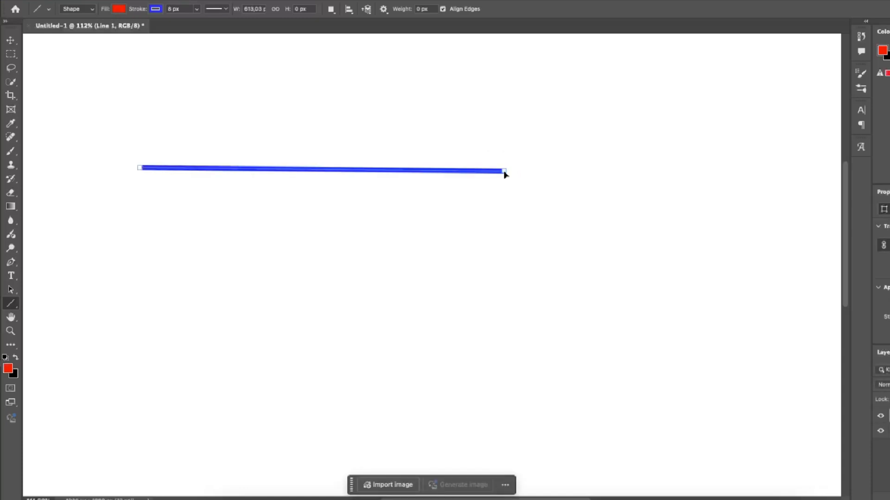
pyautogui.click(214, 13)
pyautogui.click(205, 60)
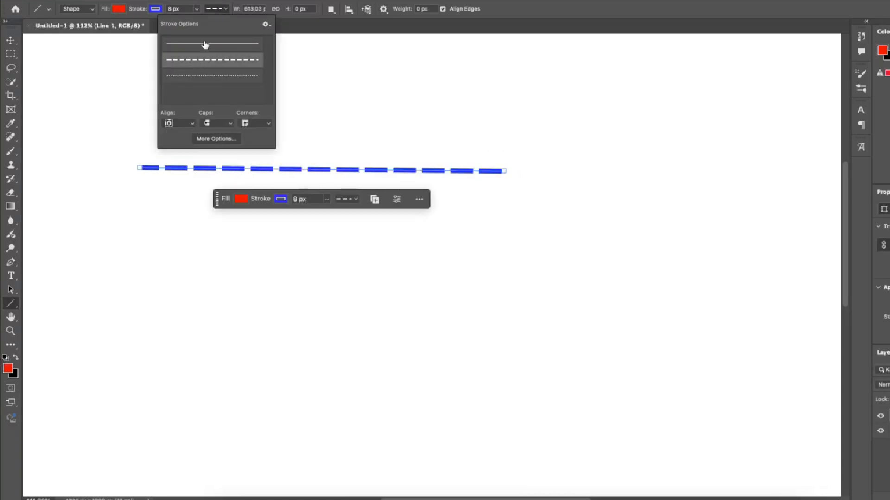
pyautogui.click(203, 80)
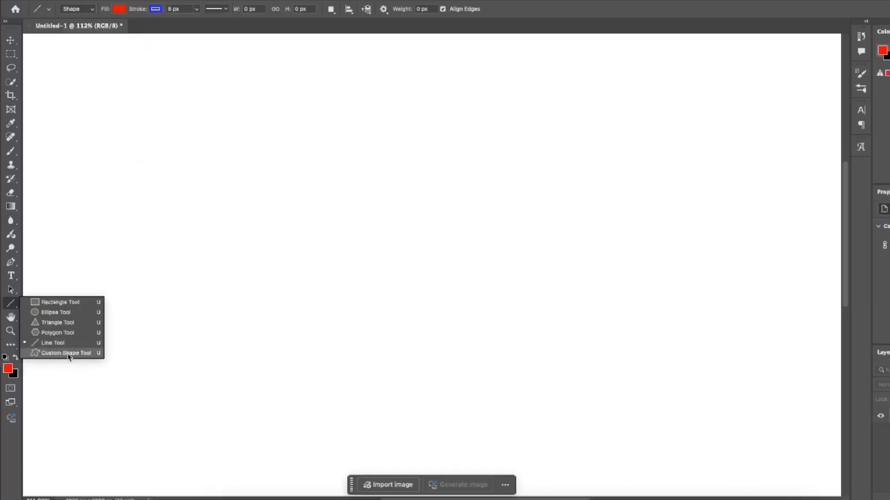
# Activate the Custom Shape tool on the cleared canvas and choose the camel from the Wild Animals set.
pyautogui.click(68, 354)
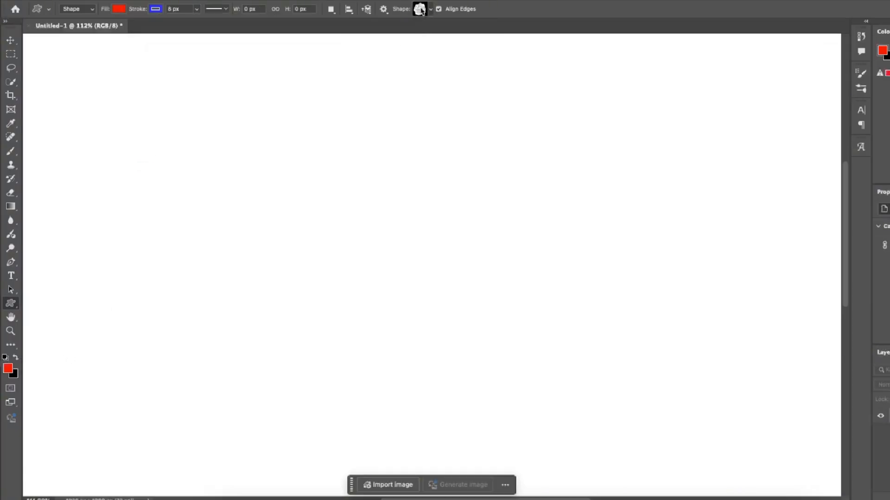
pyautogui.click(421, 9)
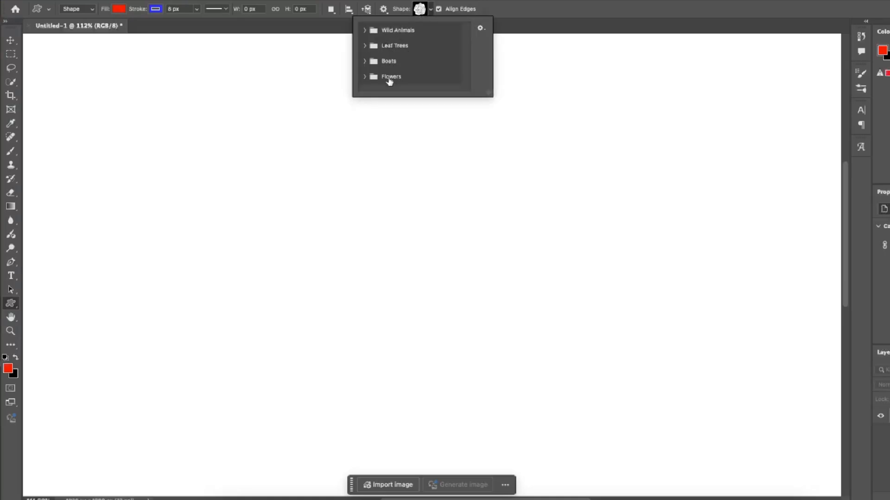
pyautogui.click(375, 34)
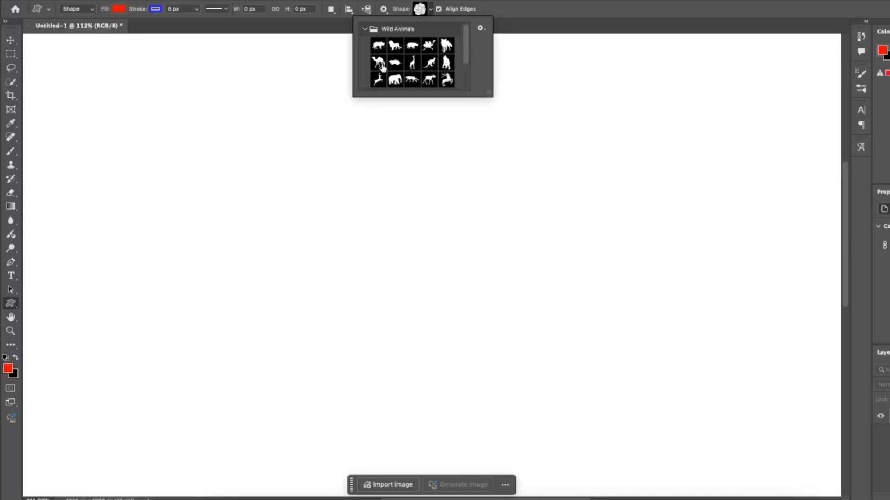
pyautogui.click(380, 65)
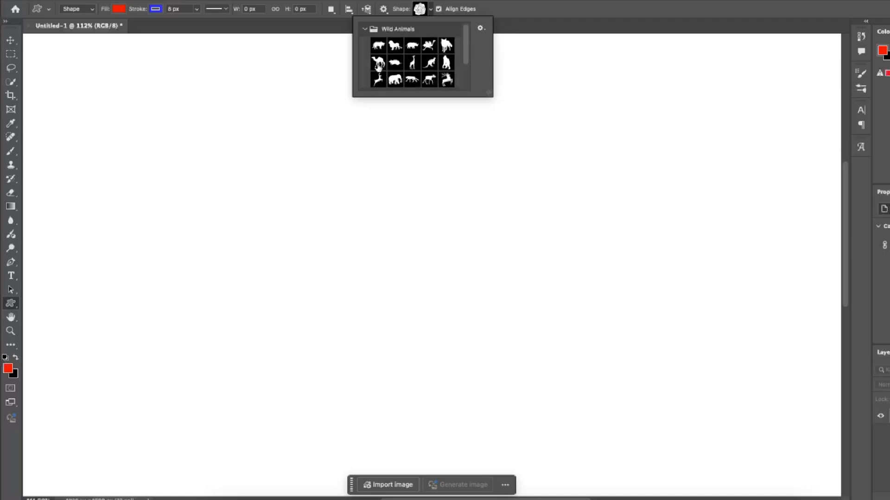
# Create the camel shape 300 px wide with proportions preserved and move it up and slightly left on the canvas.
pyautogui.click(335, 233)
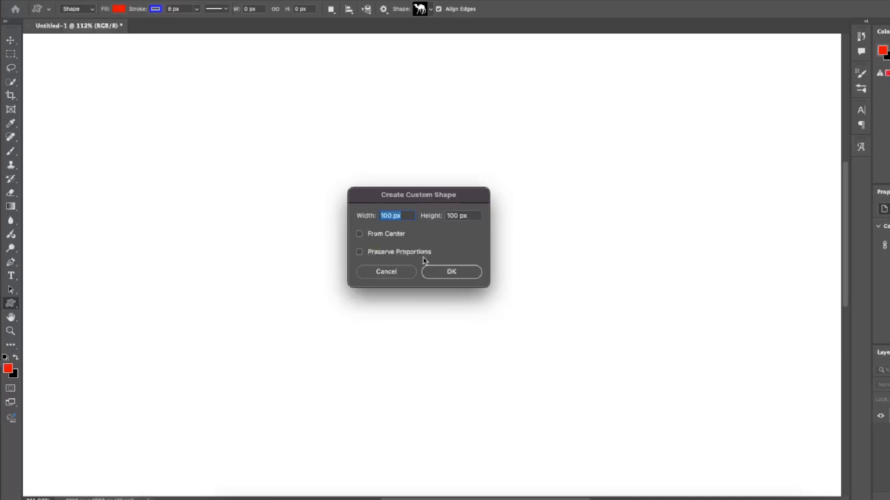
pyautogui.click(391, 254)
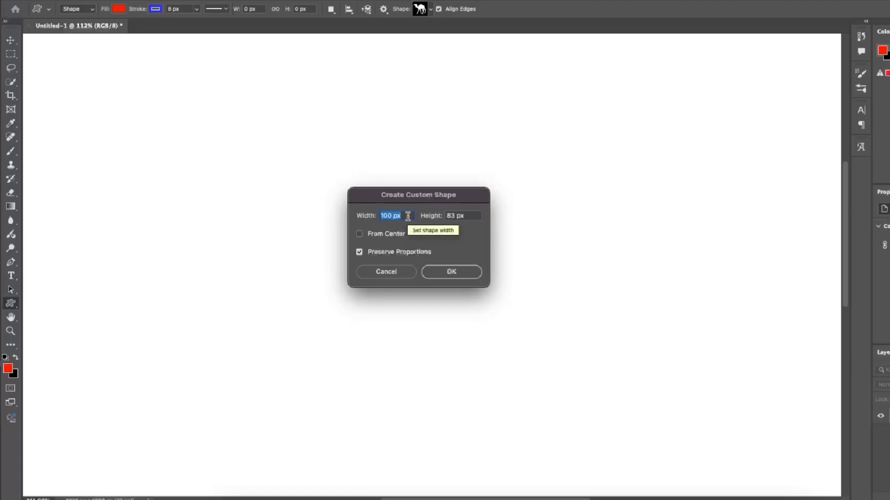
pyautogui.write('300')
pyautogui.press('Return')
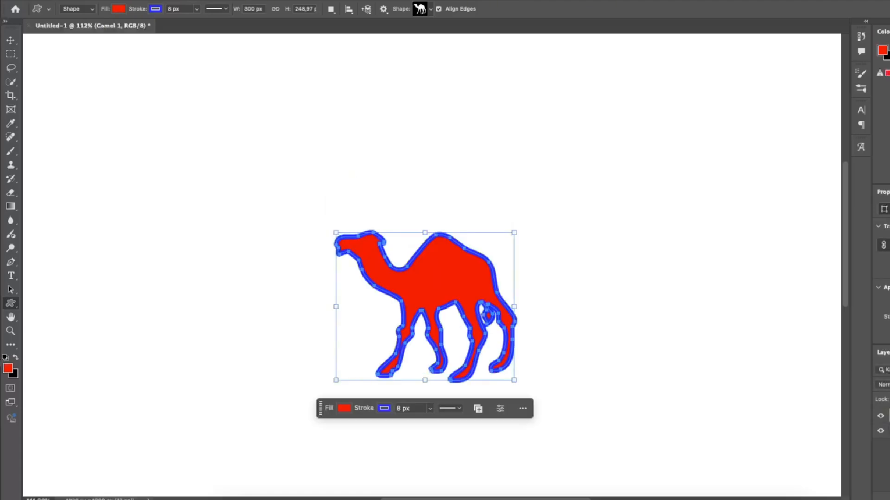
pyautogui.press('v')
pyautogui.moveTo(437, 264); pyautogui.dragTo(420, 213)
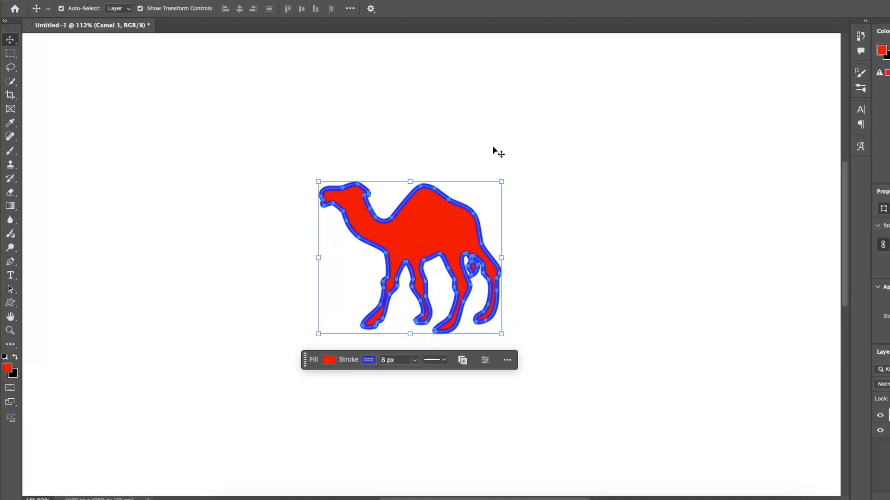